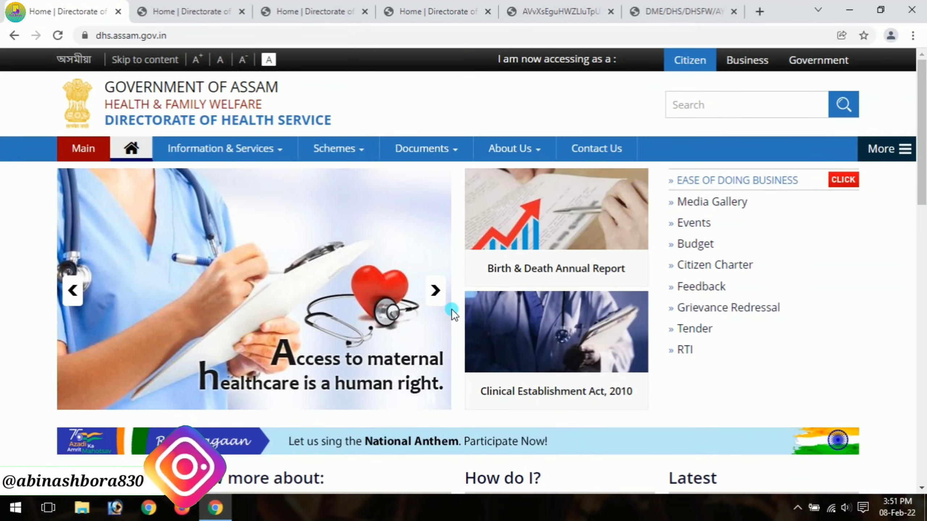
Browse the dhs, dhsfw and dme.assam.gov.in homepages, ending on the addendum advertisement image.
scroll(459, 313, "down", 1)
scroll(459, 313, "up", 1)
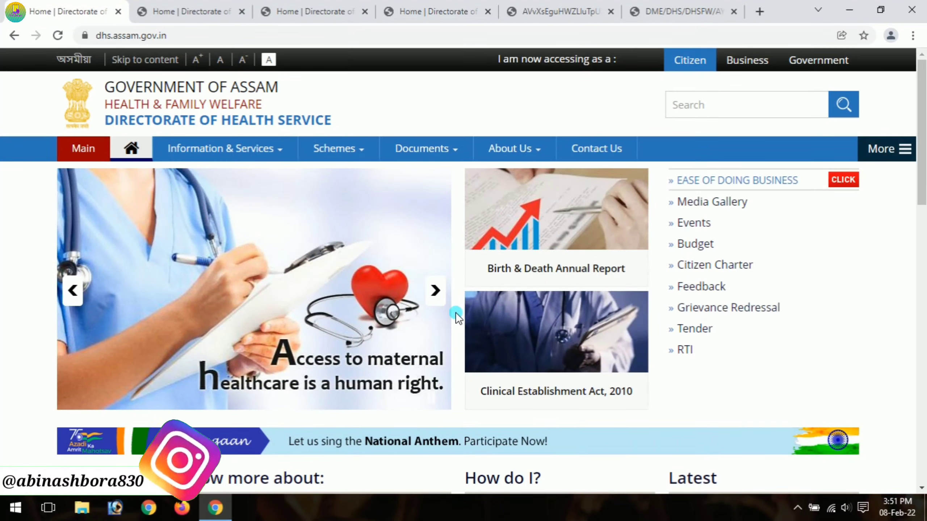
left_click(206, 12)
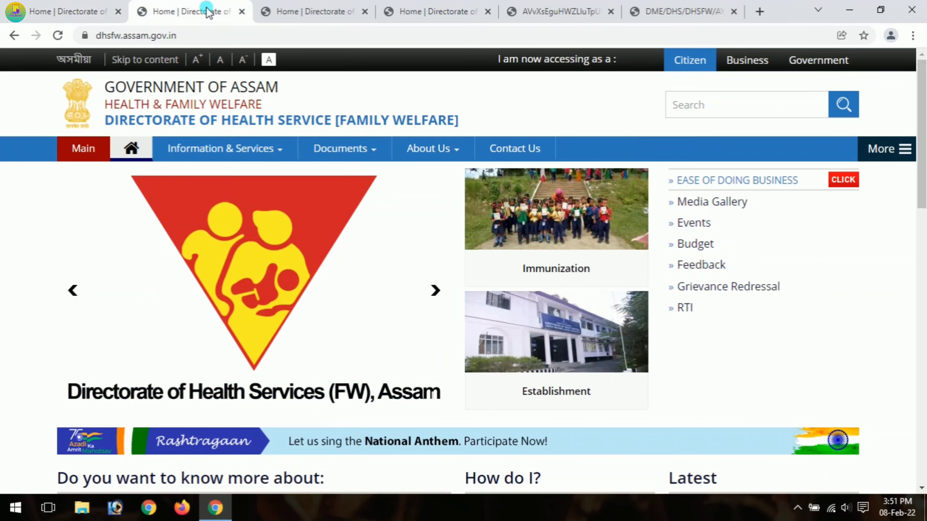
left_click(330, 8)
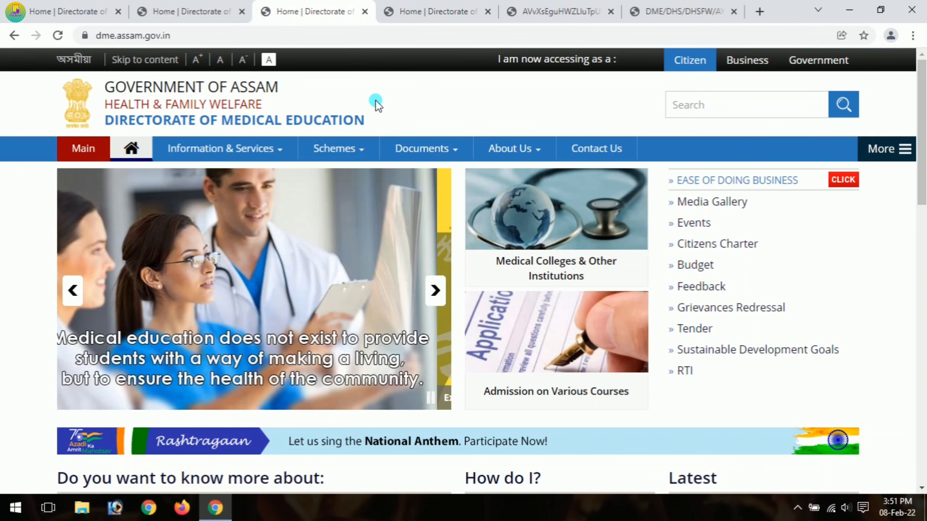
left_click(523, 12)
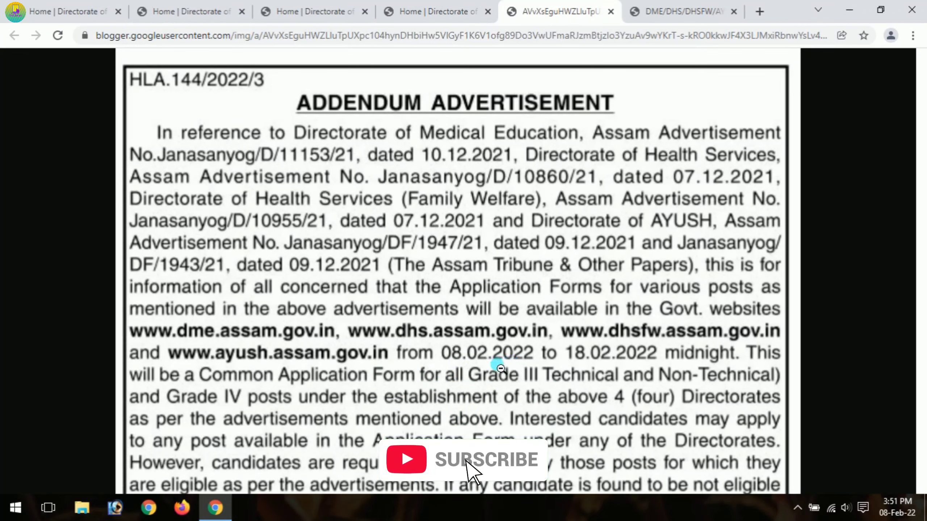
scroll(459, 372, "down", 2)
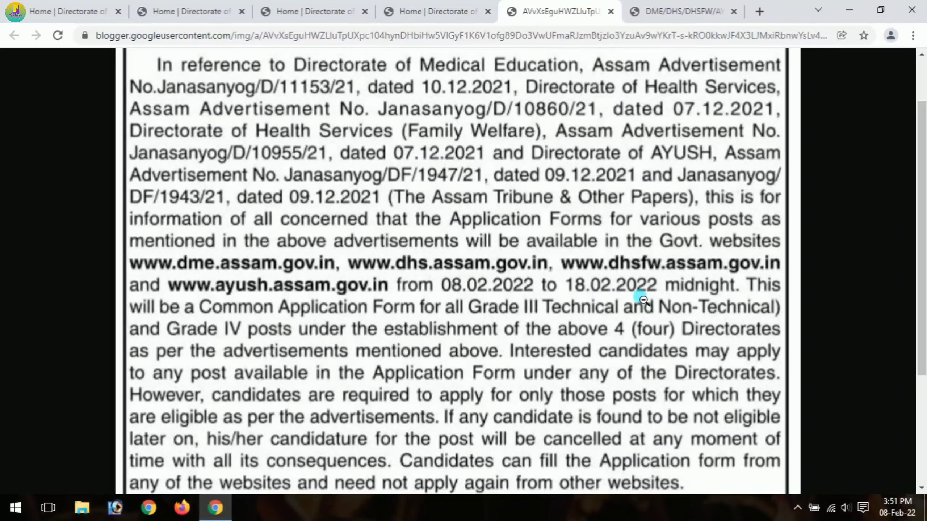
left_click(46, 14)
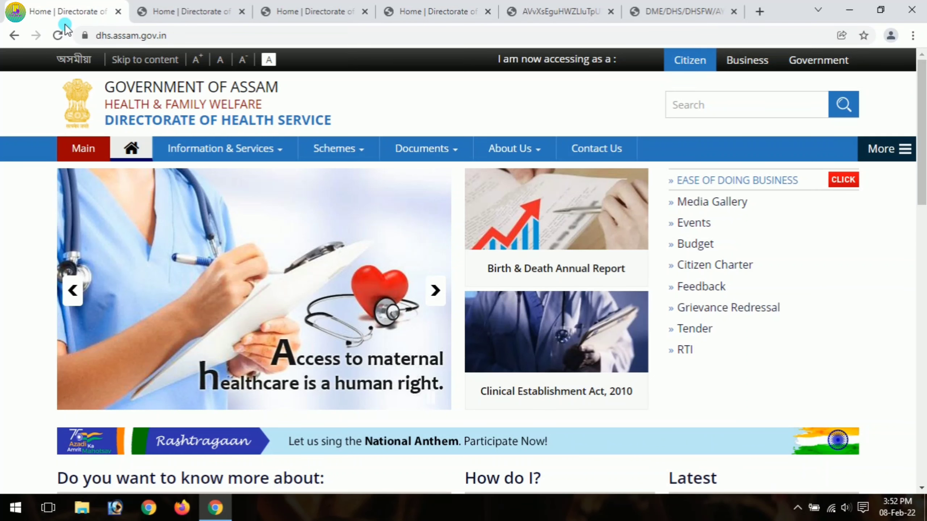
left_click(187, 9)
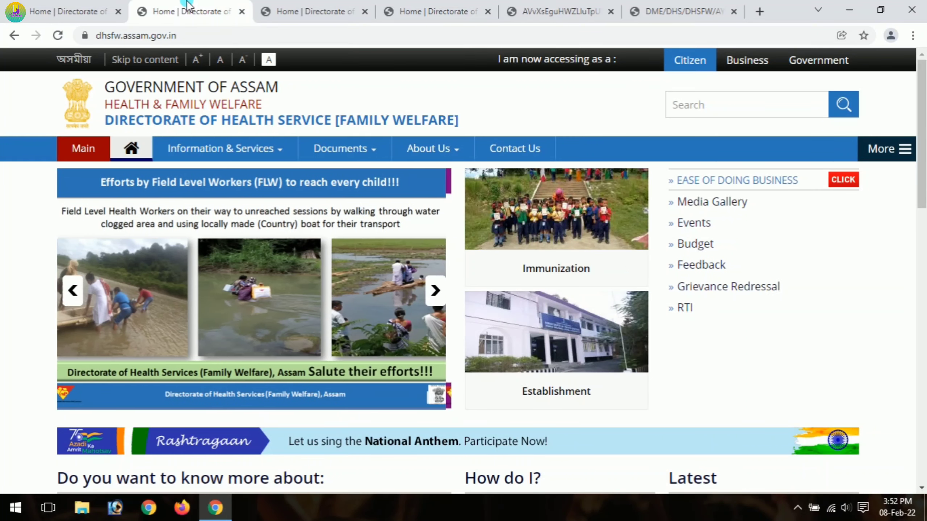
left_click(299, 10)
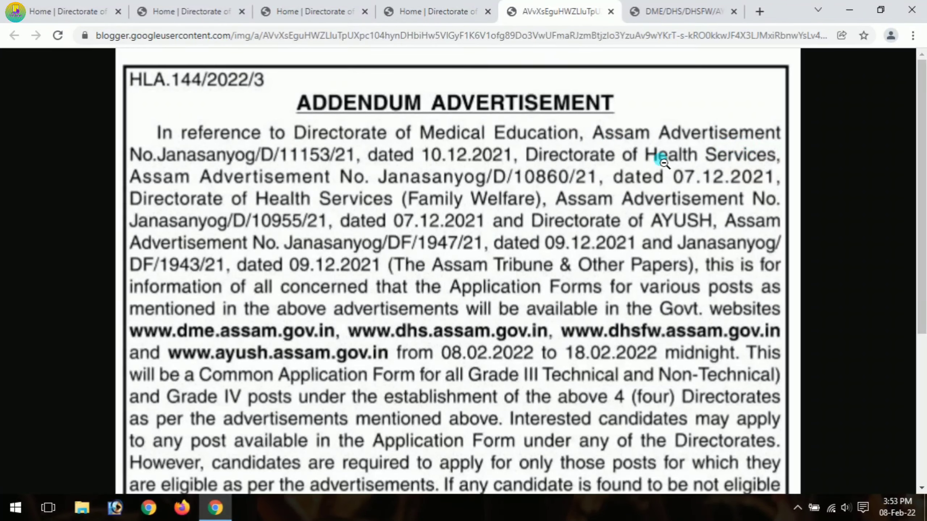
Read the addendum advertisement down to its signatures, then go to the smbform.in portal tab.
scroll(338, 217, "down", 1)
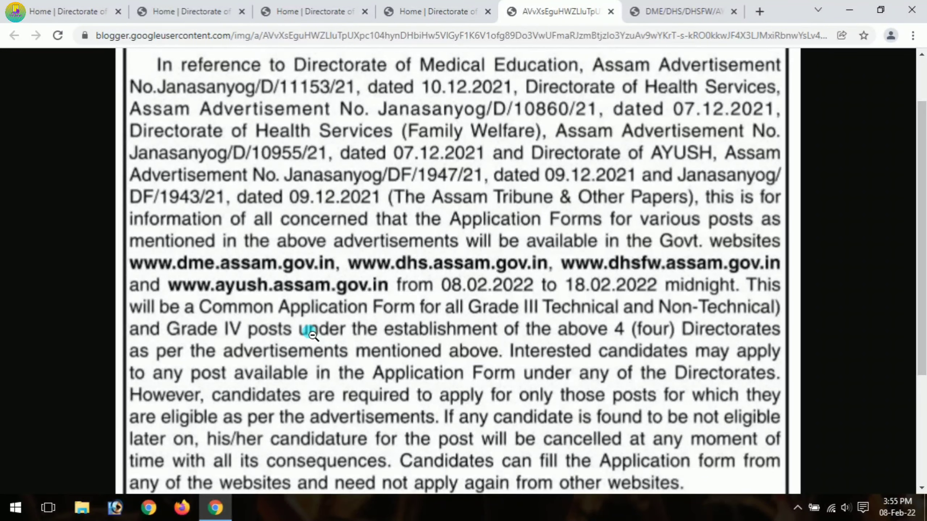
scroll(394, 331, "down", 5)
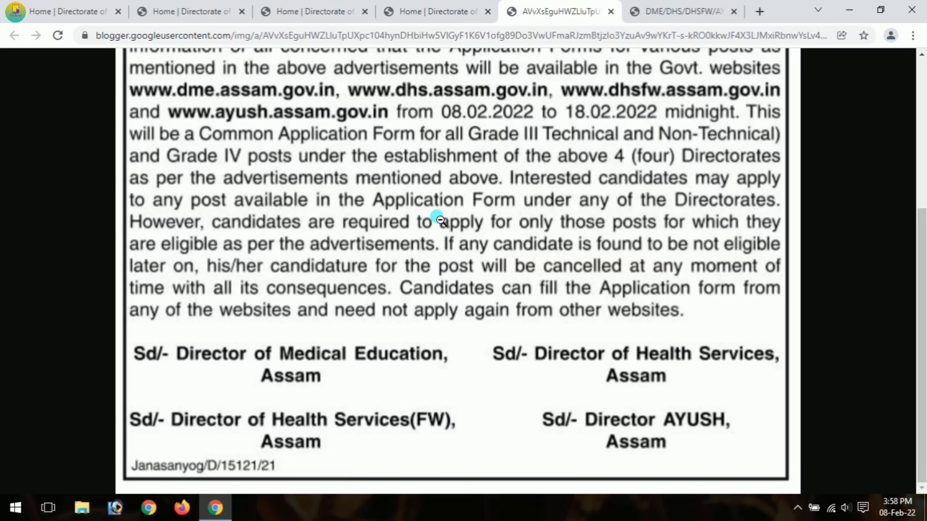
left_click(633, 17)
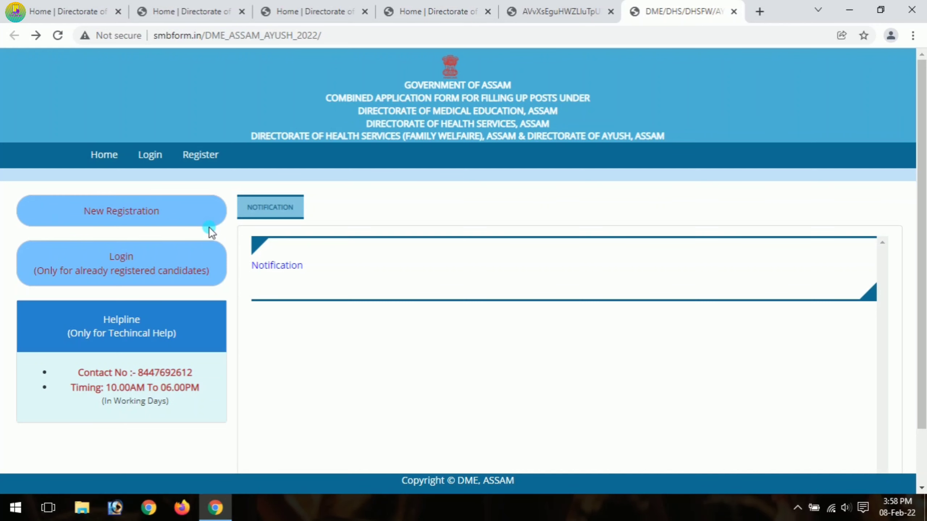
Start a New Registration to show the online application instructions.
left_click(190, 223)
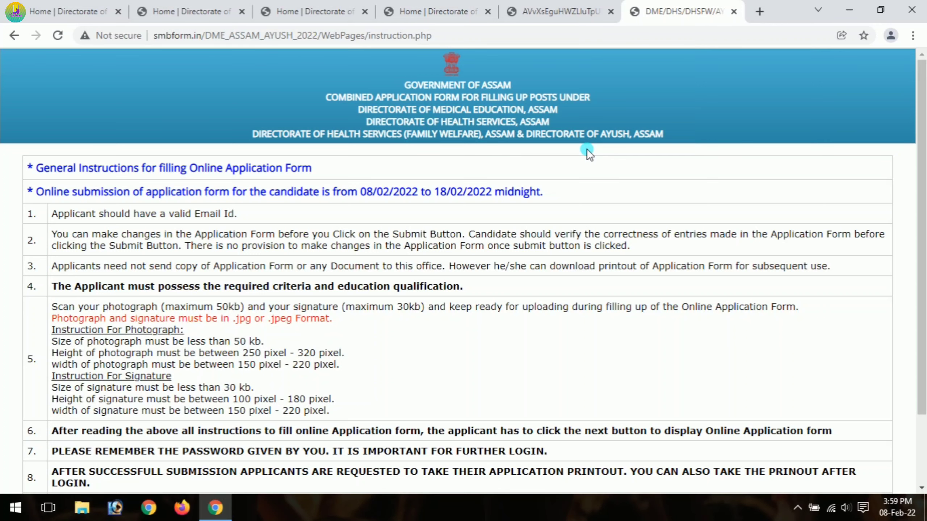
Read to the end of the instructions and continue with NEXT to the blank form.
scroll(162, 169, "down", 2)
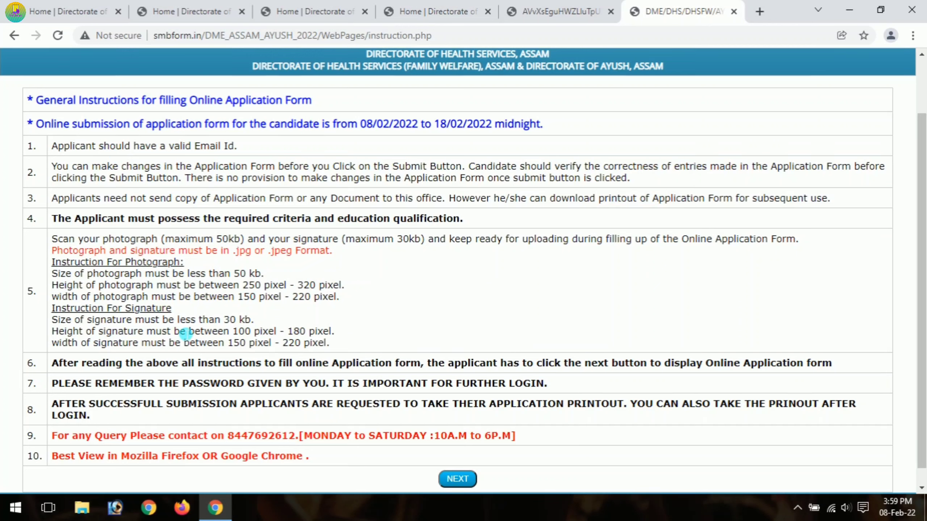
scroll(185, 333, "down", 1)
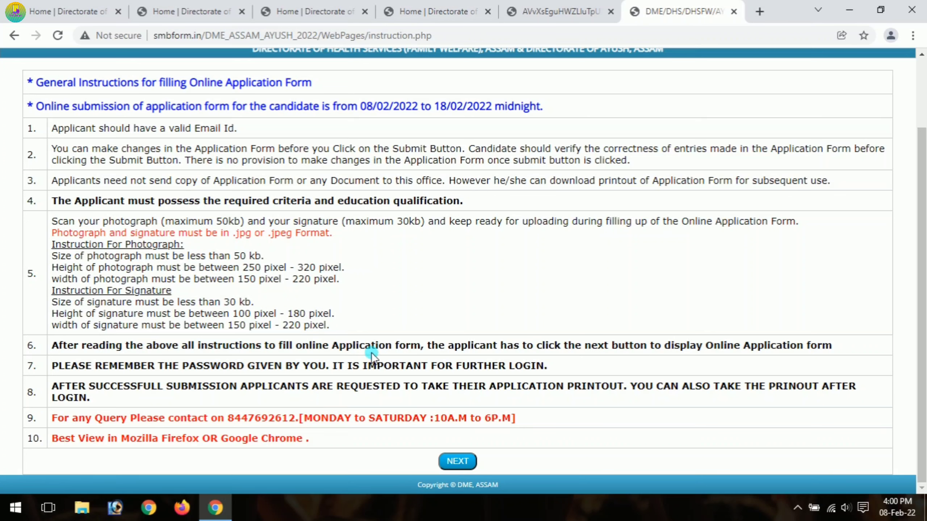
left_click(461, 465)
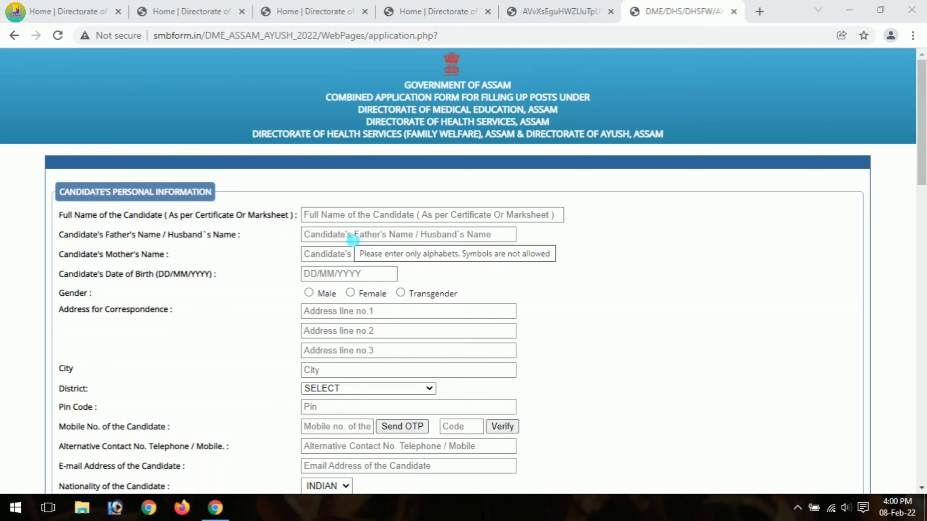
left_click_drag(351, 207, 351, 216)
left_click(332, 242)
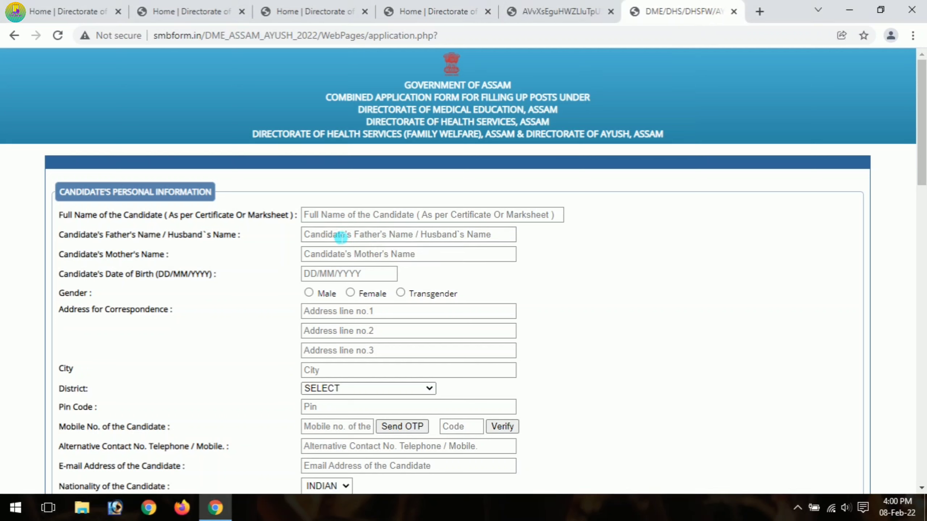
left_click(331, 258)
left_click(258, 284)
left_click(311, 274)
left_click(238, 305)
scroll(334, 300, "down", 4)
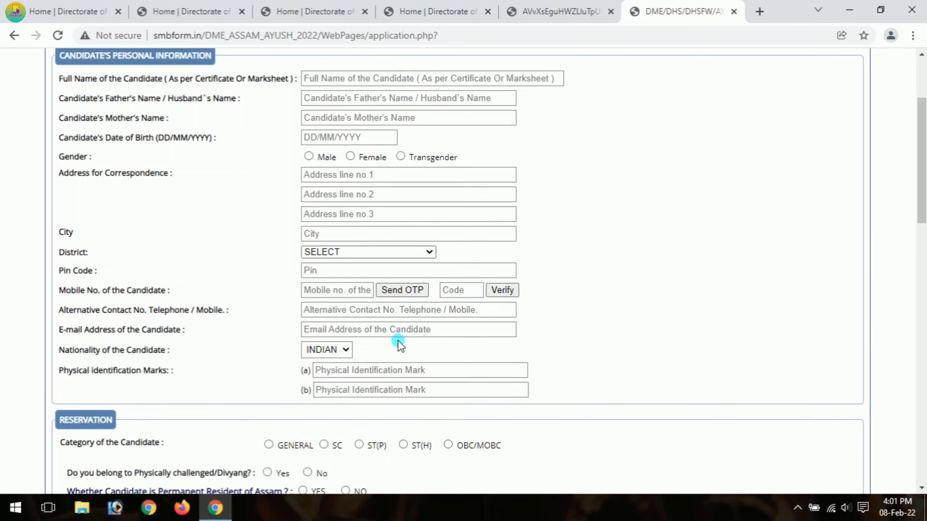
scroll(398, 340, "down", 5)
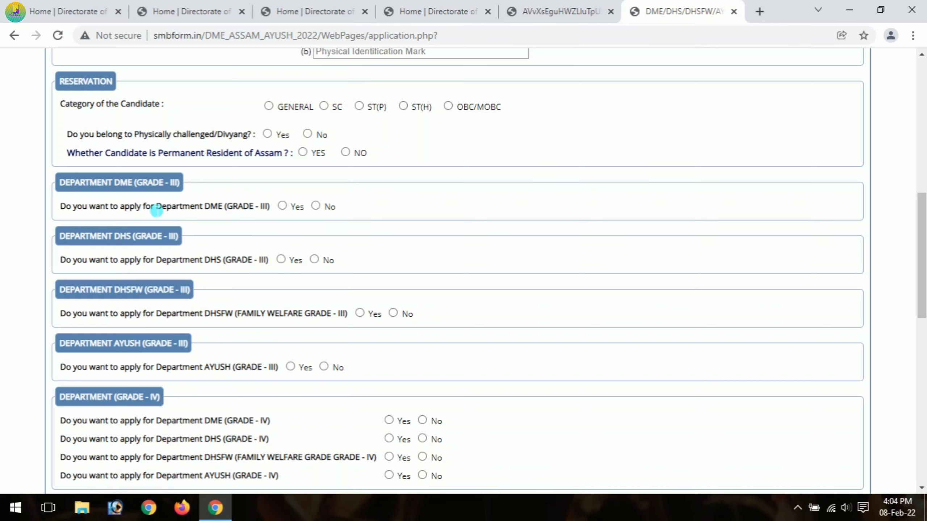
Apply for DME Grade III technical posts, choosing Rehabilitation Assistant.
left_click(281, 206)
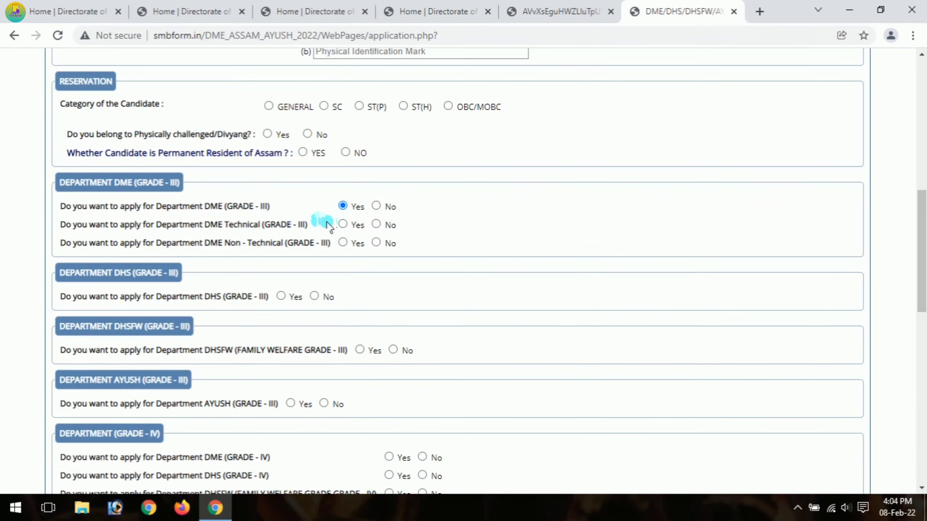
left_click(343, 224)
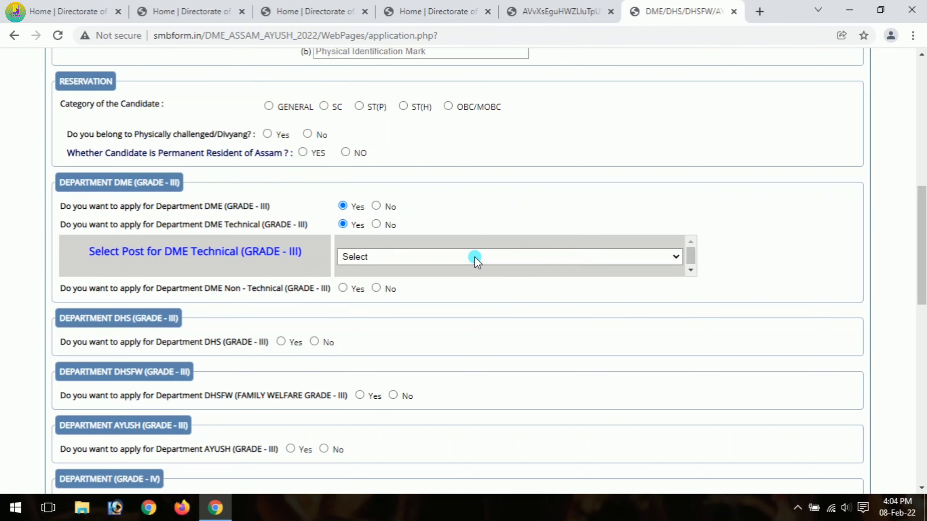
left_click(474, 256)
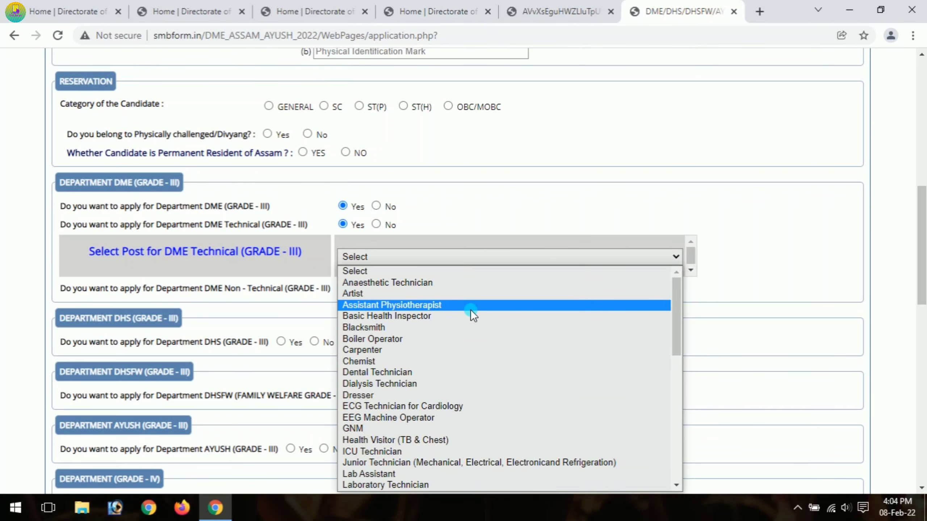
scroll(471, 310, "down", 6)
left_click(471, 439)
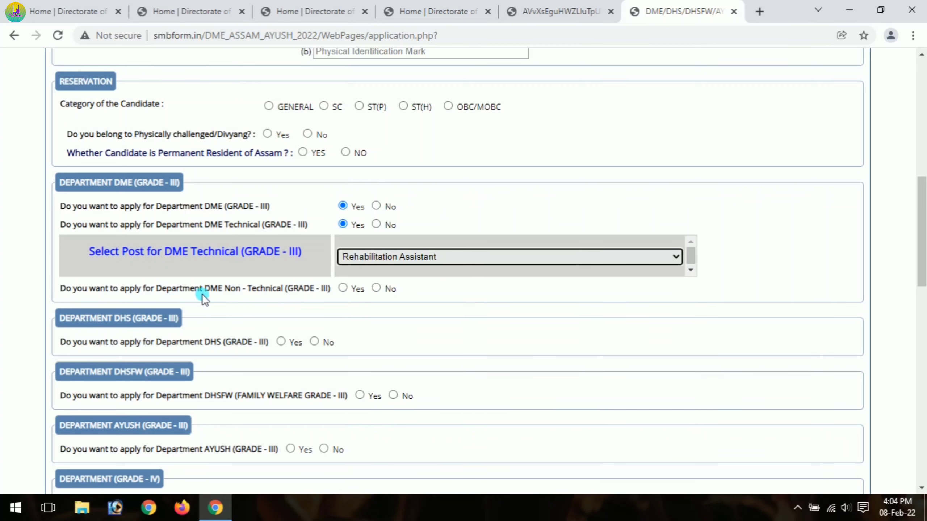
Opt for DME Grade III non-technical posts and tick Deputy Librarian/Additional Librarian.
left_click(343, 288)
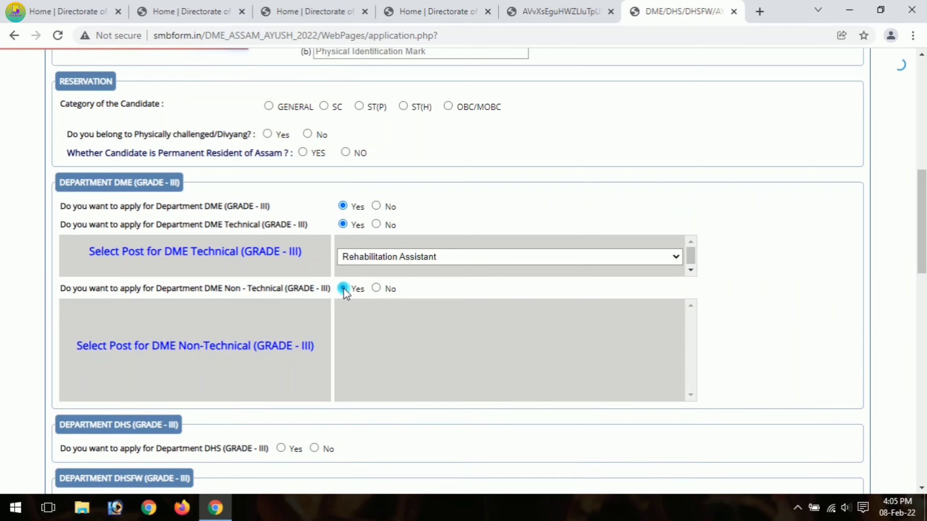
scroll(397, 303, "down", 4)
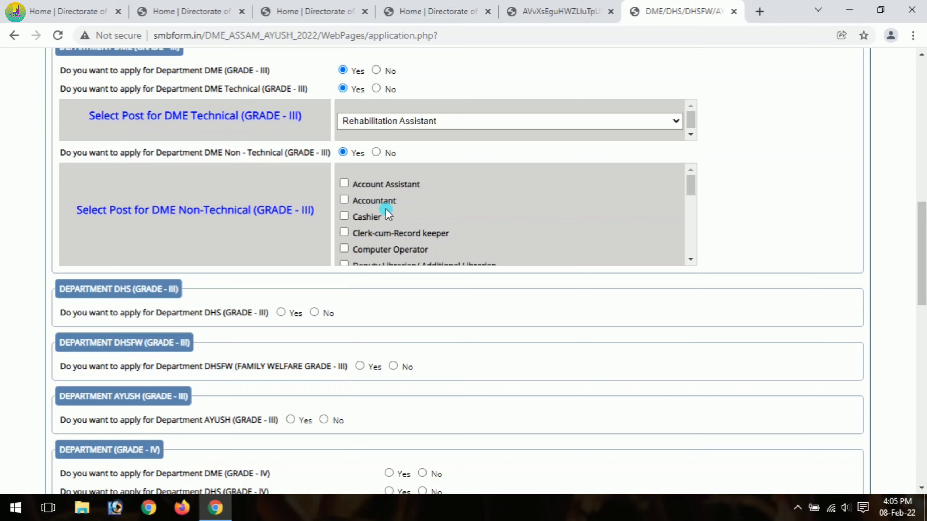
scroll(387, 213, "down", 2)
left_click(342, 198)
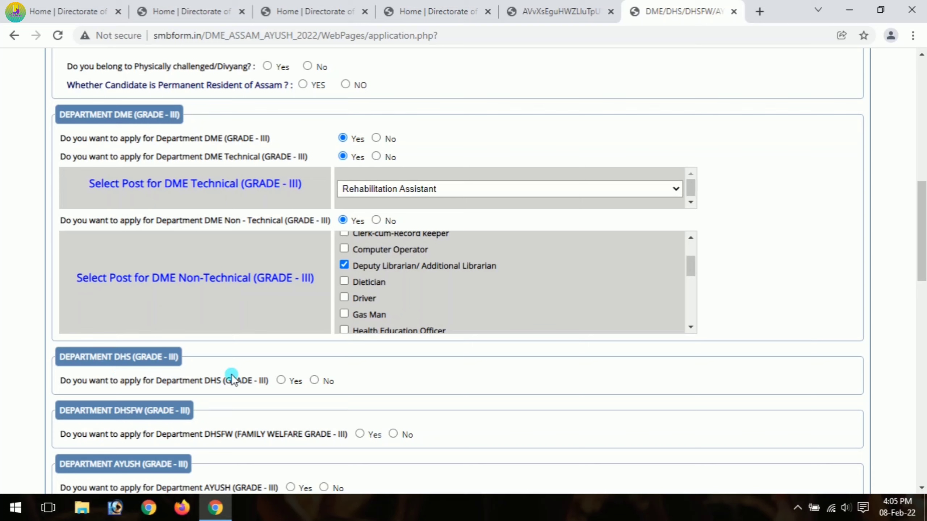
Answer Yes to DHS Grade III, including its technical and non-technical posts.
left_click(280, 382)
scroll(275, 380, "down", 2)
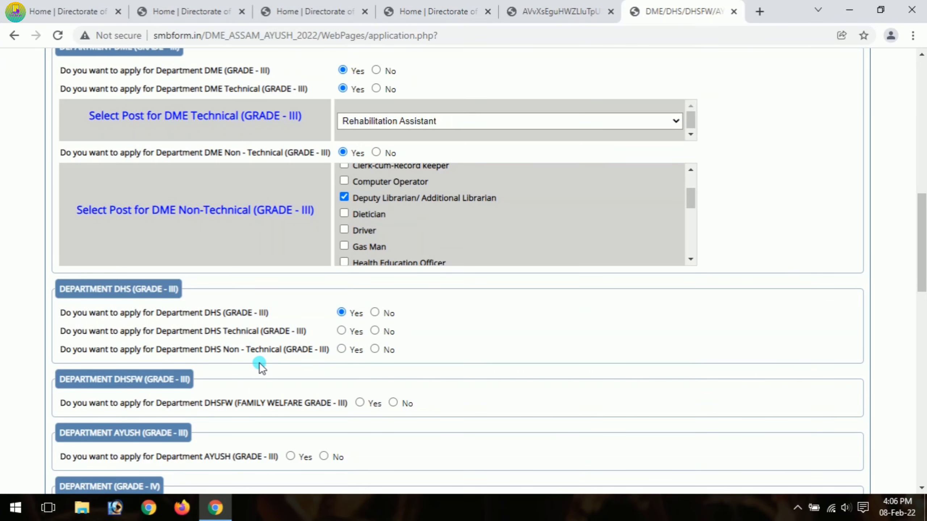
left_click(342, 350)
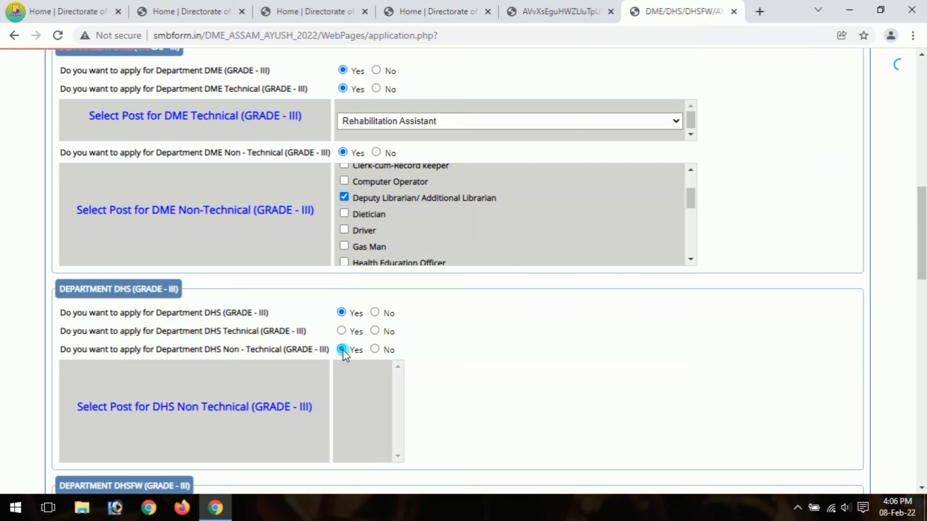
left_click(341, 331)
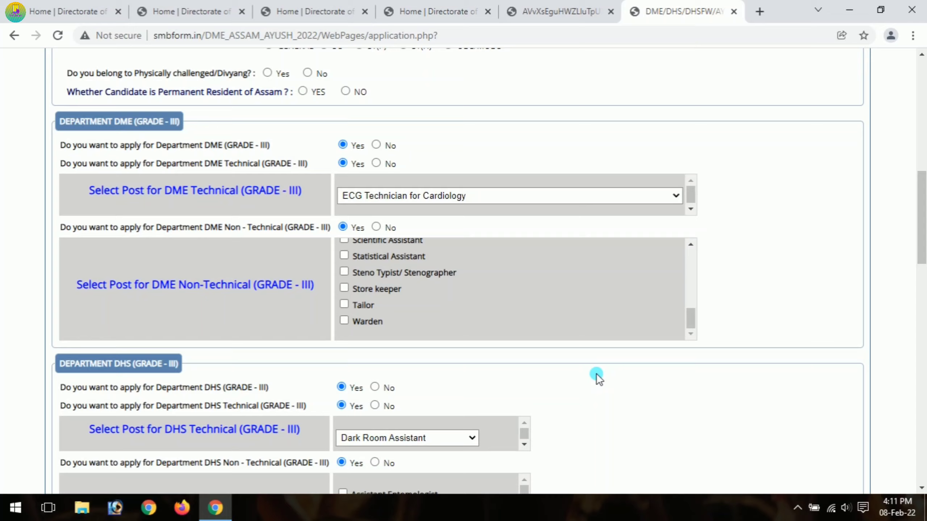
scroll(596, 374, "down", 5)
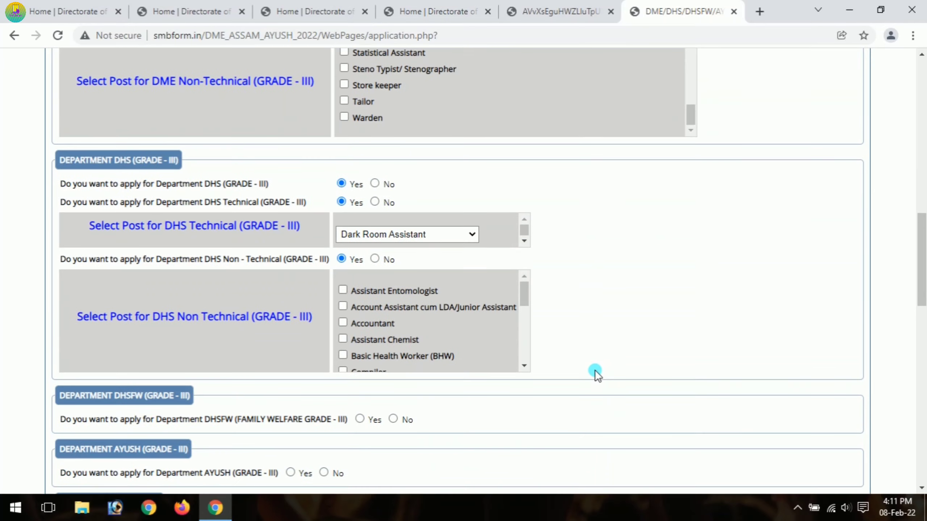
scroll(595, 370, "up", 5)
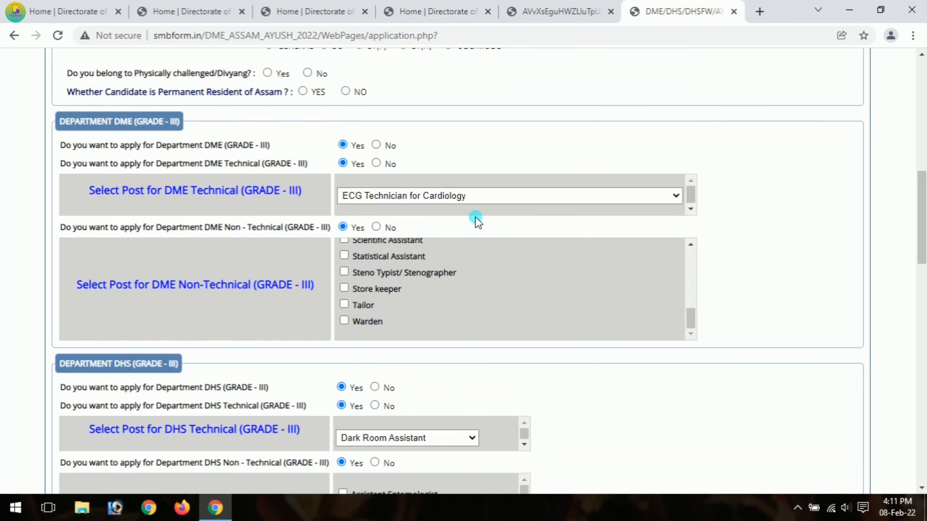
Keep ECG Technician for Cardiology as DME technical post and tick Deputy Librarian/Additional Librarian.
left_click(528, 201)
left_click(528, 197)
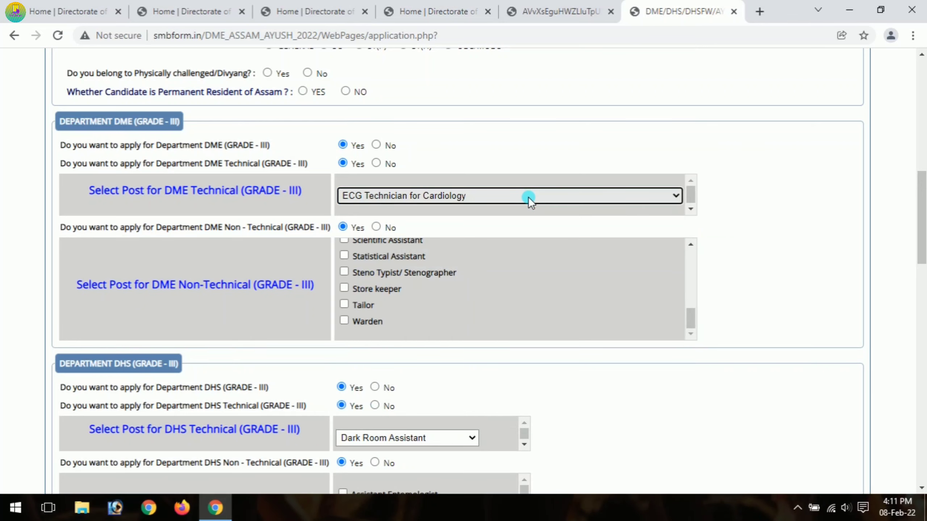
scroll(412, 320, "up", 2)
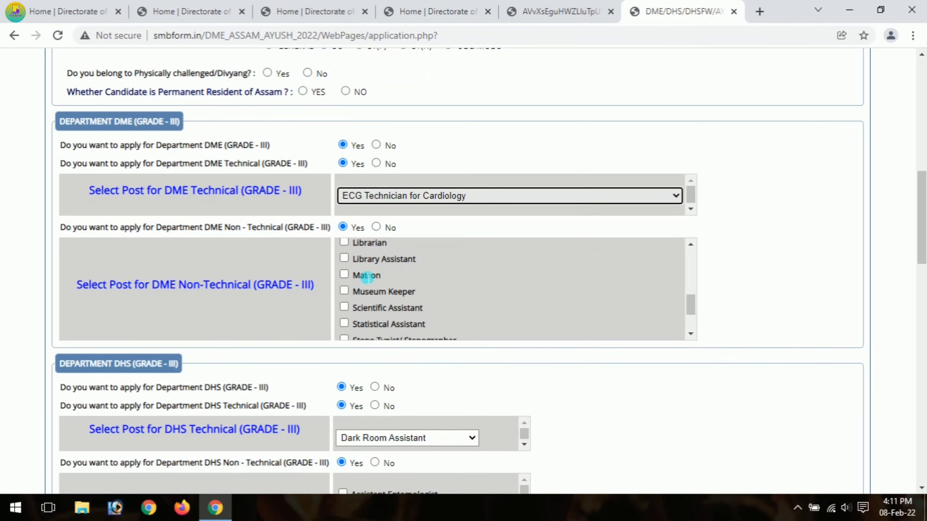
scroll(356, 272, "up", 2)
scroll(351, 270, "up", 1)
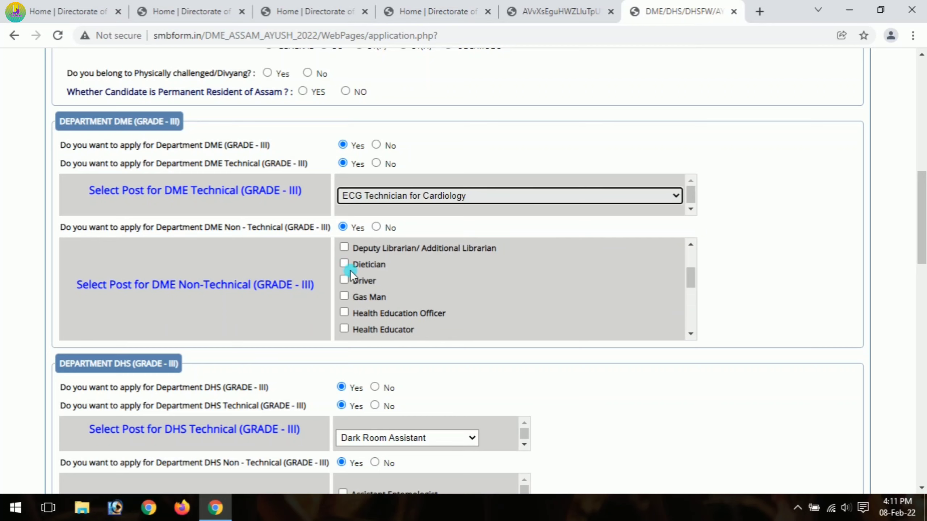
left_click(342, 247)
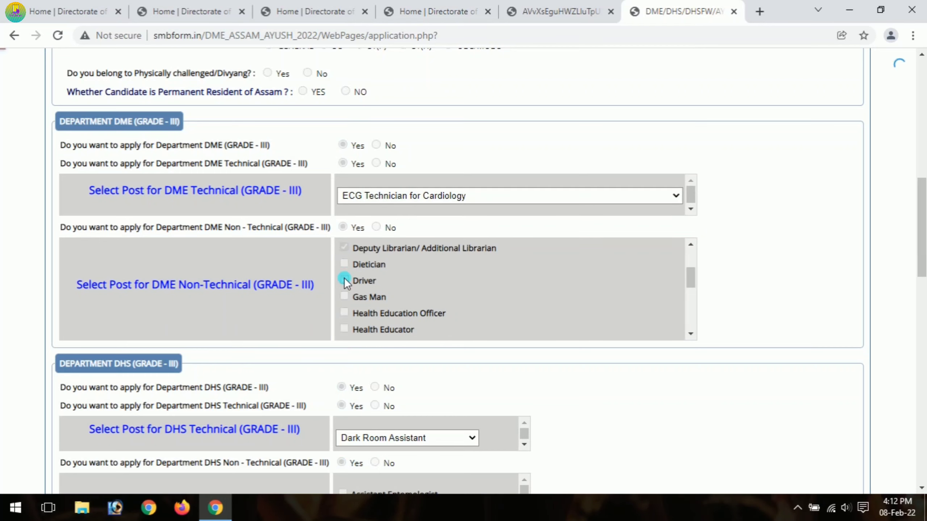
scroll(383, 296, "down", 5)
scroll(218, 258, "down", 6)
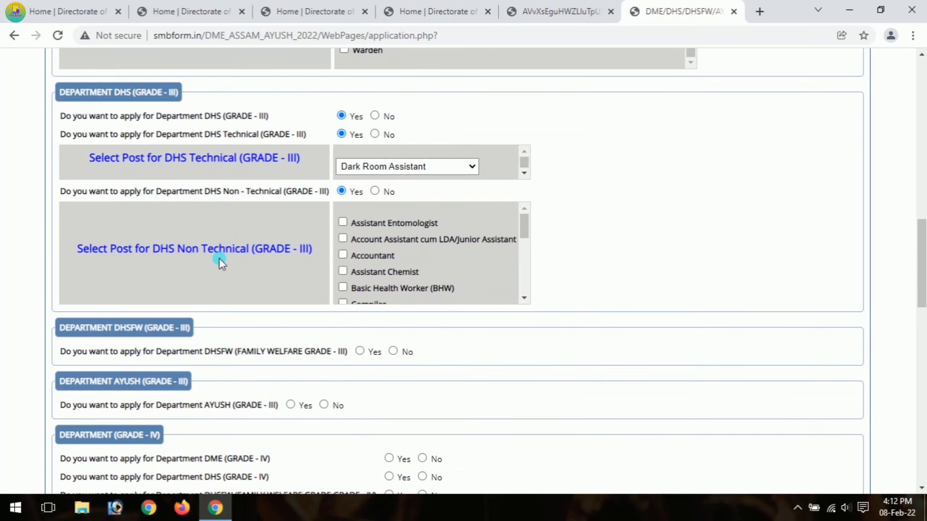
Answer Yes to DME Grade IV and tick Office Peon in the AYUSH Grade IV list.
scroll(218, 258, "down", 9)
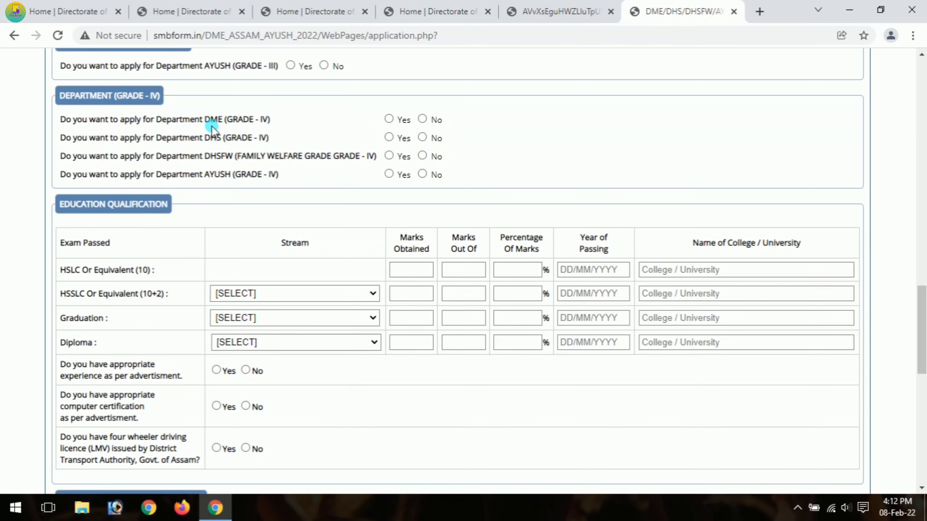
left_click(389, 119)
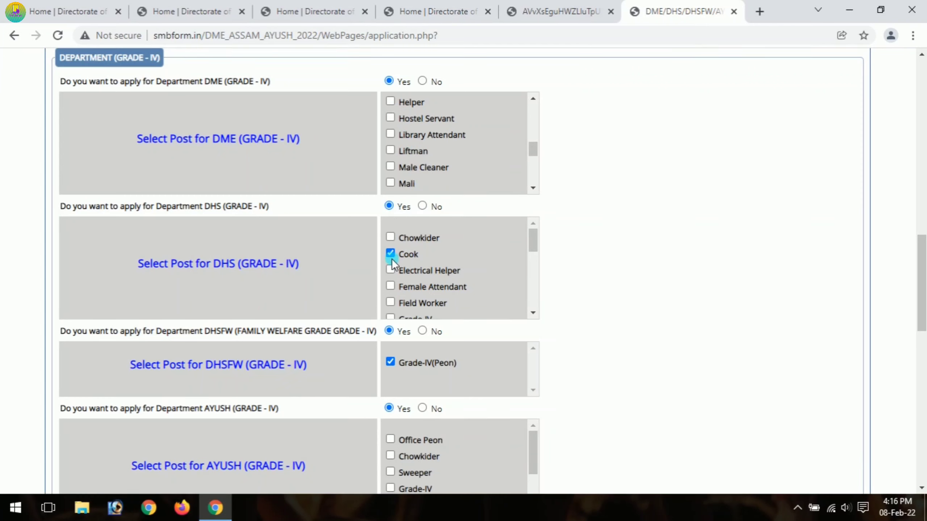
scroll(391, 259, "down", 3)
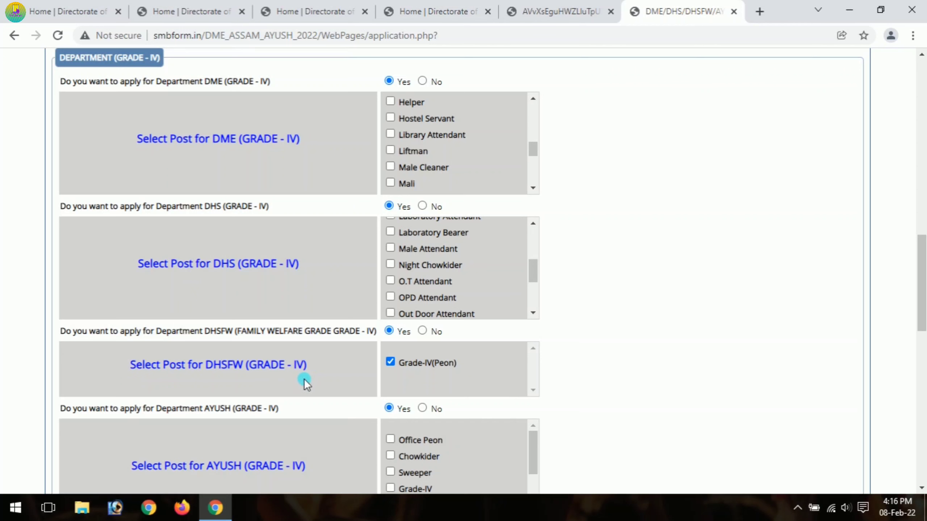
scroll(403, 374, "down", 3)
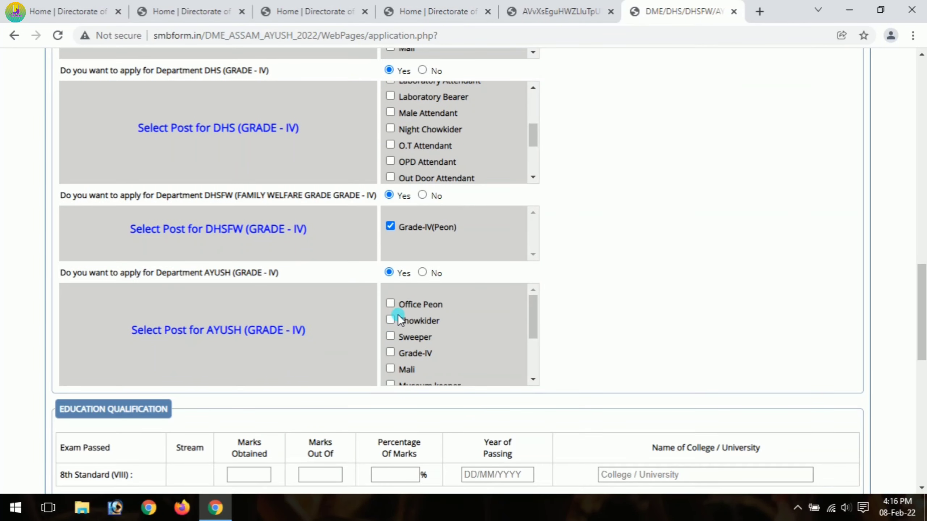
left_click(393, 303)
scroll(493, 316, "up", 5)
scroll(493, 316, "down", 5)
scroll(493, 316, "down", 3)
scroll(551, 308, "down", 4)
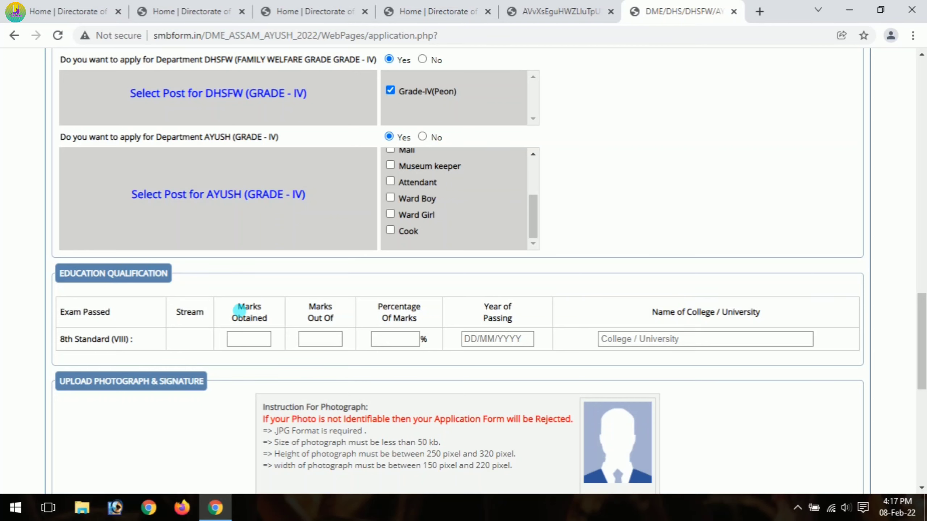
scroll(129, 284, "down", 5)
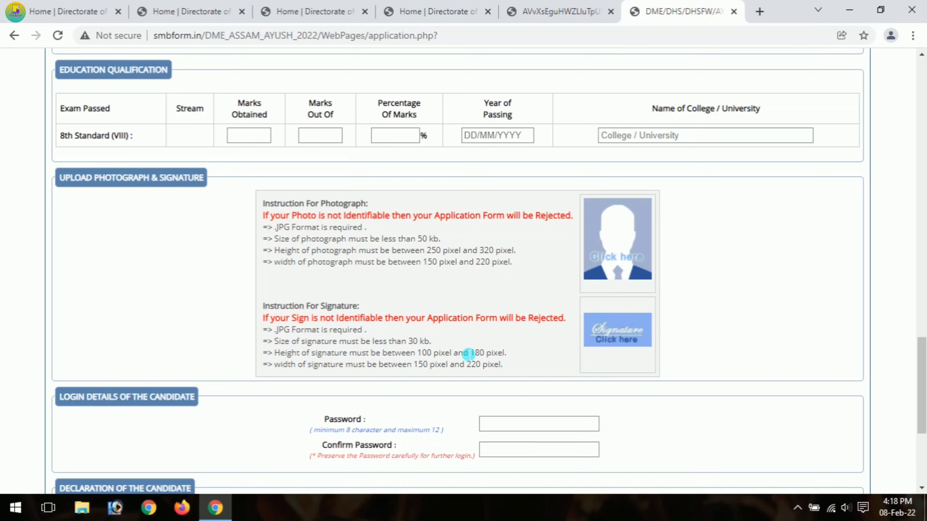
scroll(469, 354, "up", 2)
scroll(469, 354, "up", 20)
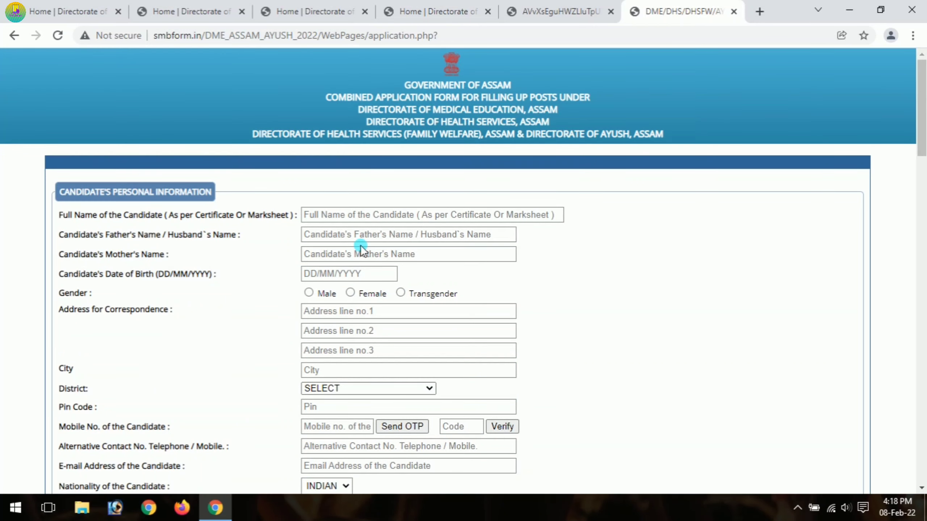
scroll(373, 309, "down", 5)
scroll(373, 309, "down", 2)
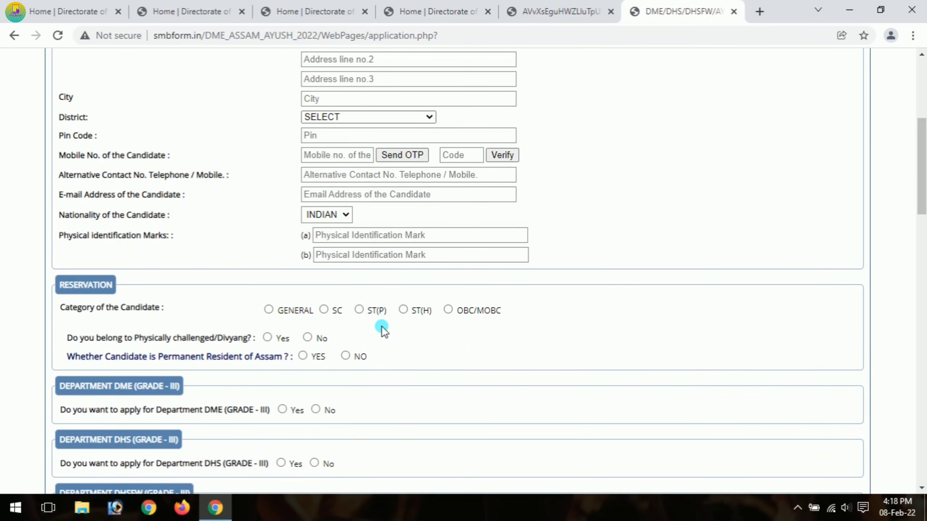
scroll(380, 326, "down", 8)
scroll(382, 328, "up", 4)
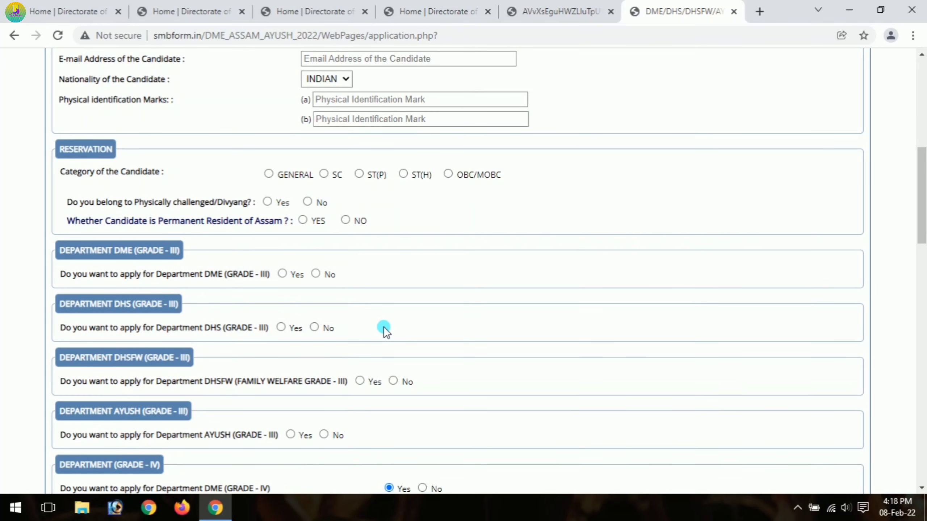
scroll(386, 328, "down", 1)
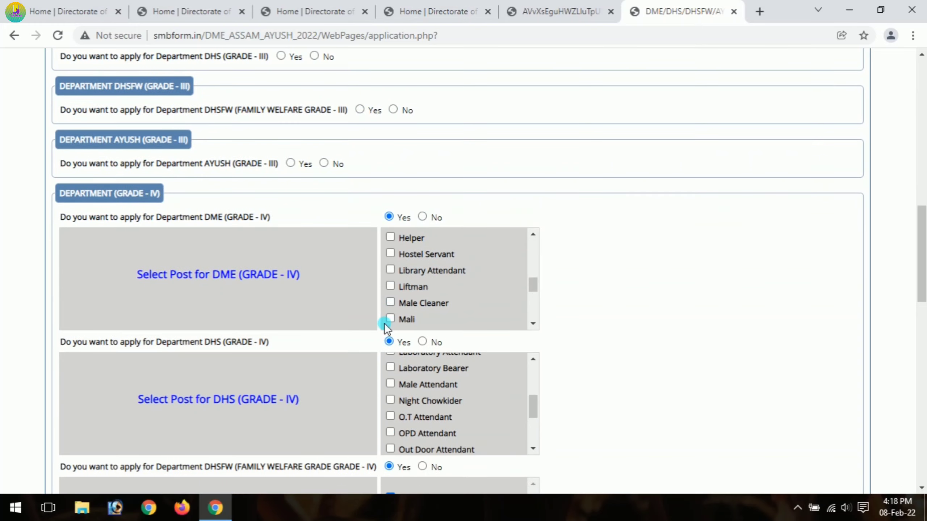
scroll(386, 327, "down", 3)
scroll(584, 368, "down", 18)
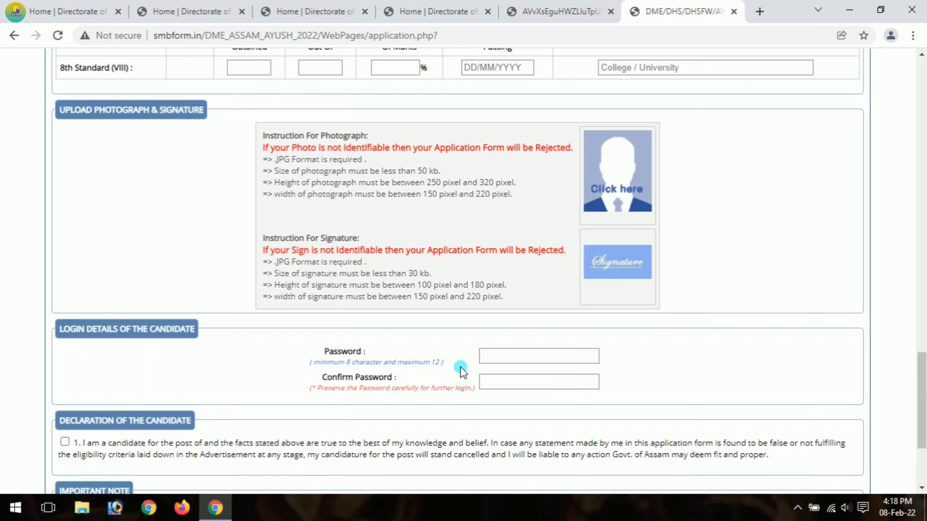
Go through the Password and Confirm Password fields, then tick the first candidate declaration.
left_click(496, 361)
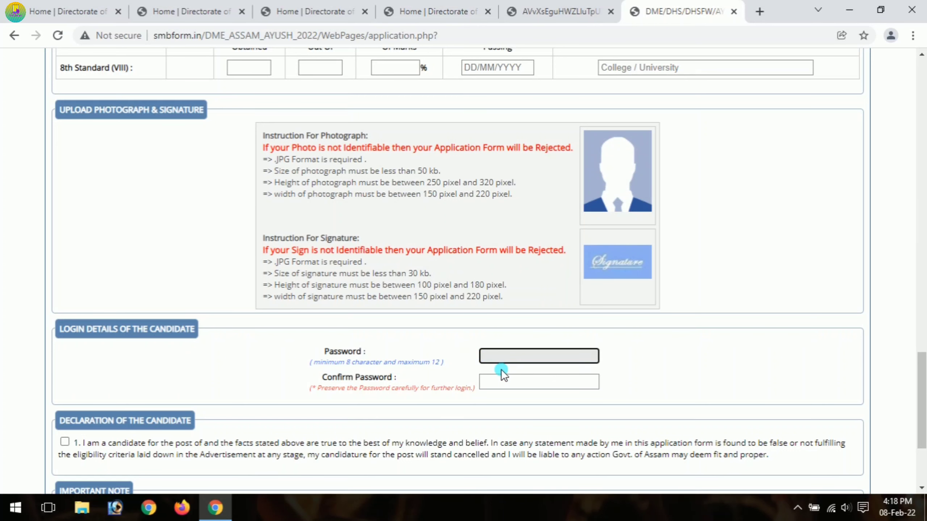
left_click(507, 383)
scroll(438, 381, "down", 4)
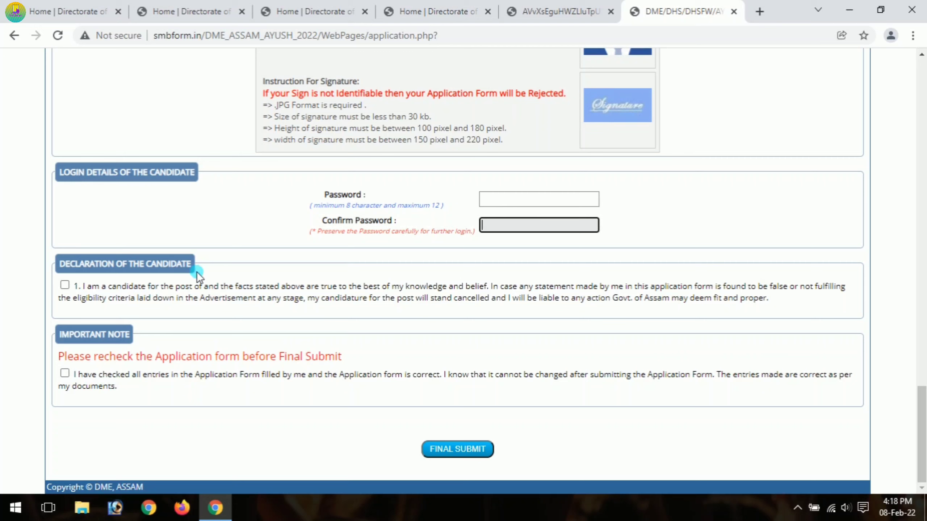
left_click(64, 285)
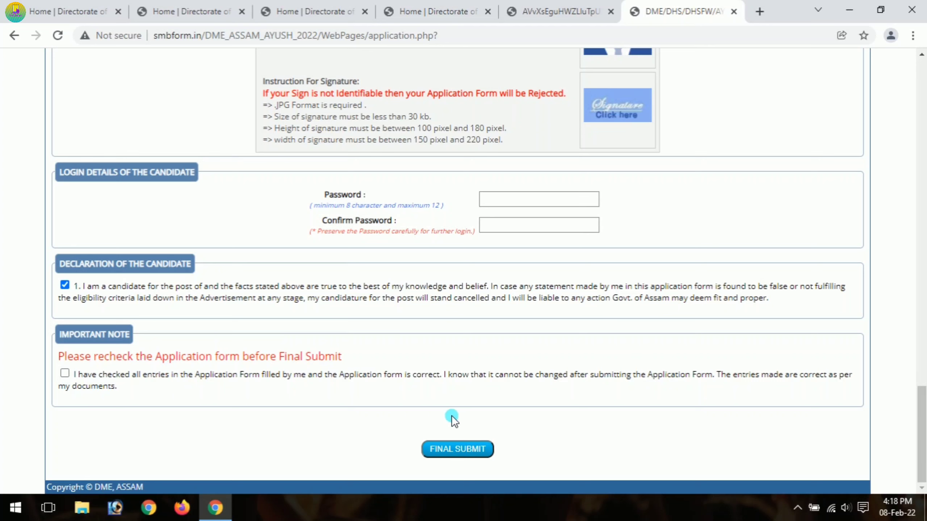
scroll(433, 397, "up", 15)
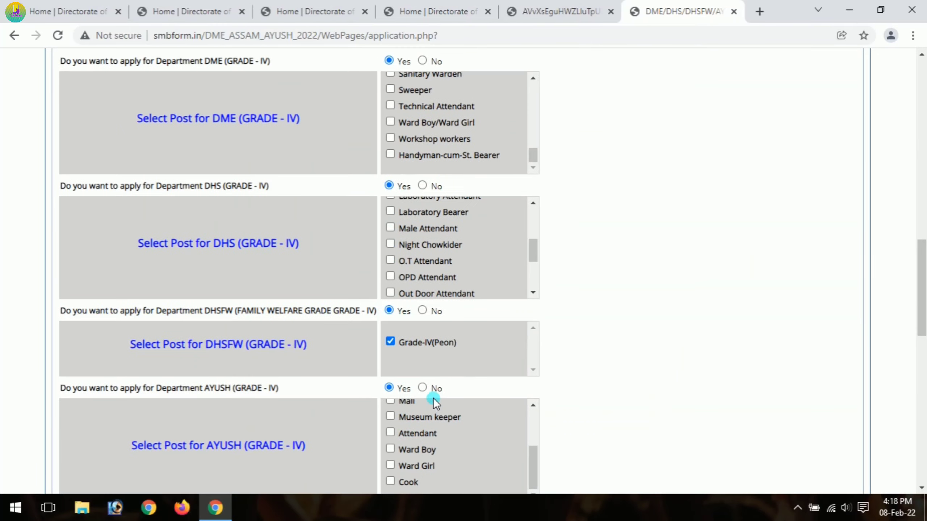
scroll(433, 398, "up", 20)
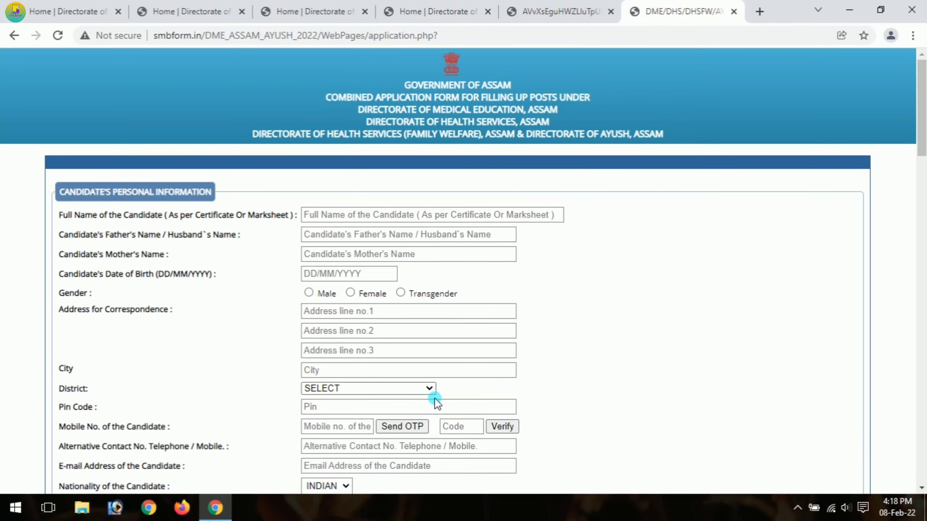
scroll(434, 398, "down", 20)
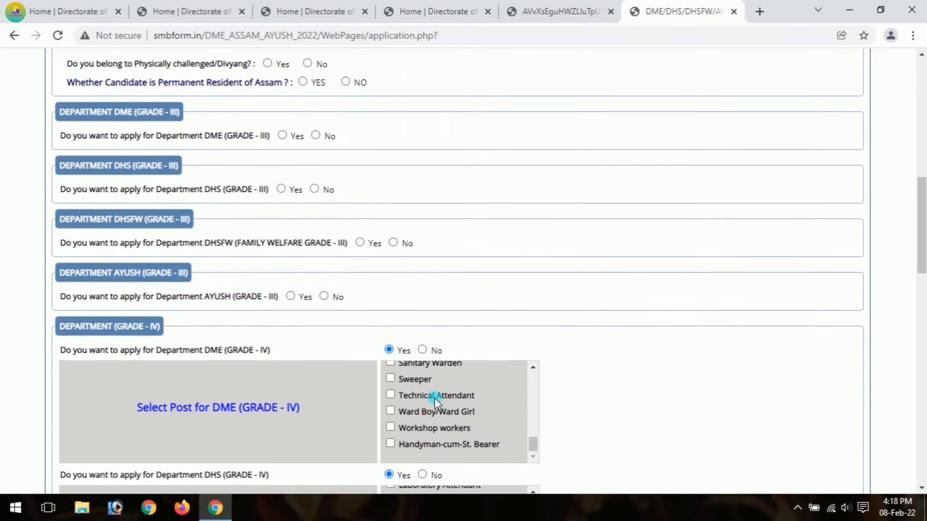
scroll(435, 398, "down", 10)
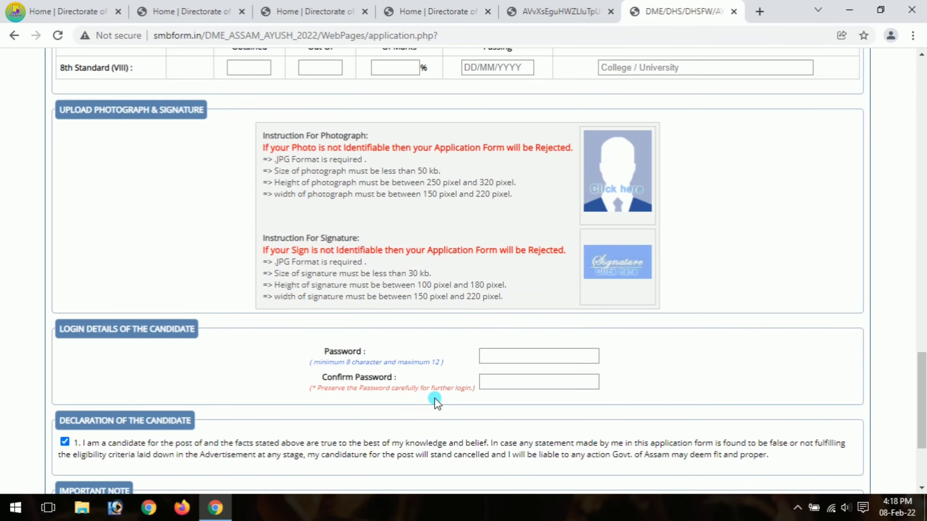
scroll(434, 398, "up", 15)
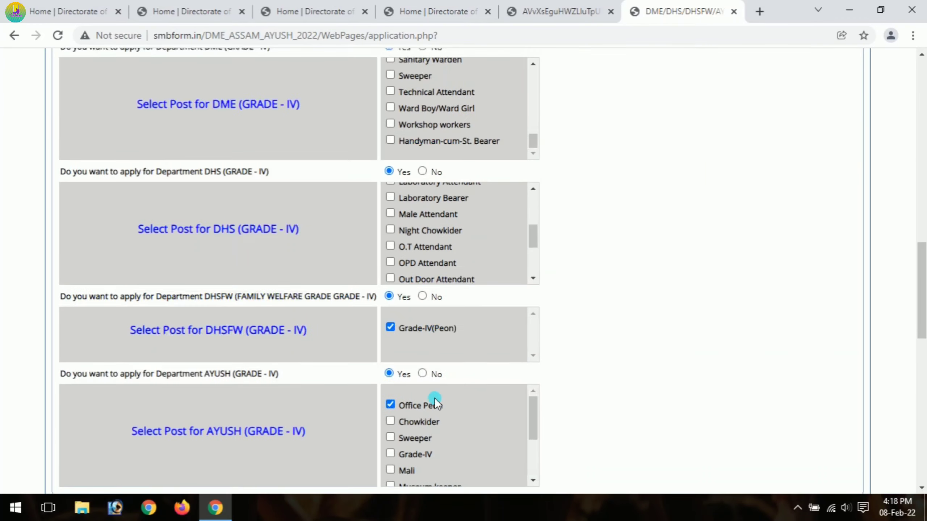
scroll(434, 398, "down", 20)
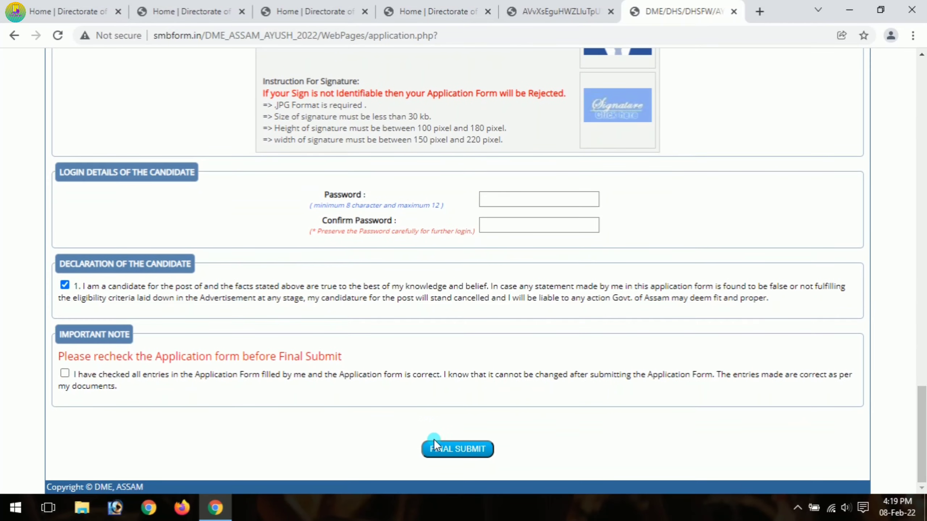
Tick the Important Note recheck box, Final Submit the form and confirm with OK.
left_click(65, 374)
left_click(456, 447)
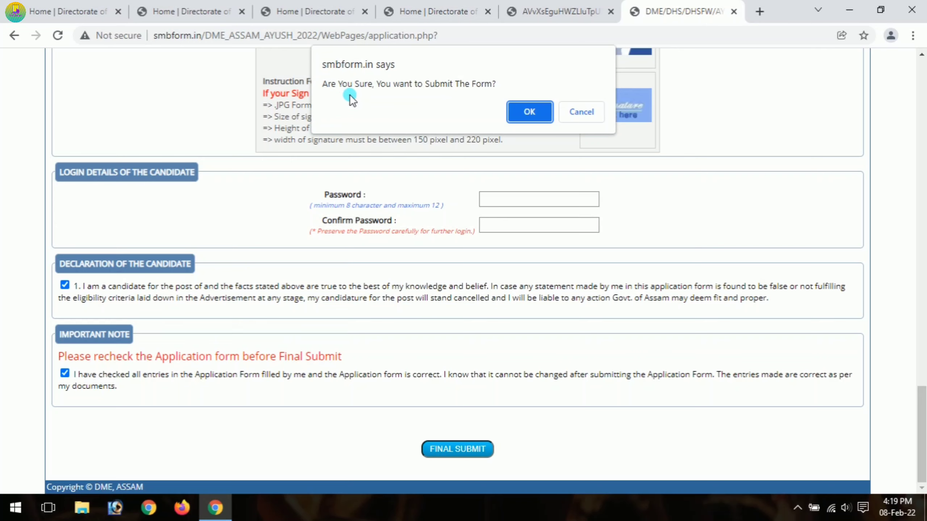
left_click(534, 115)
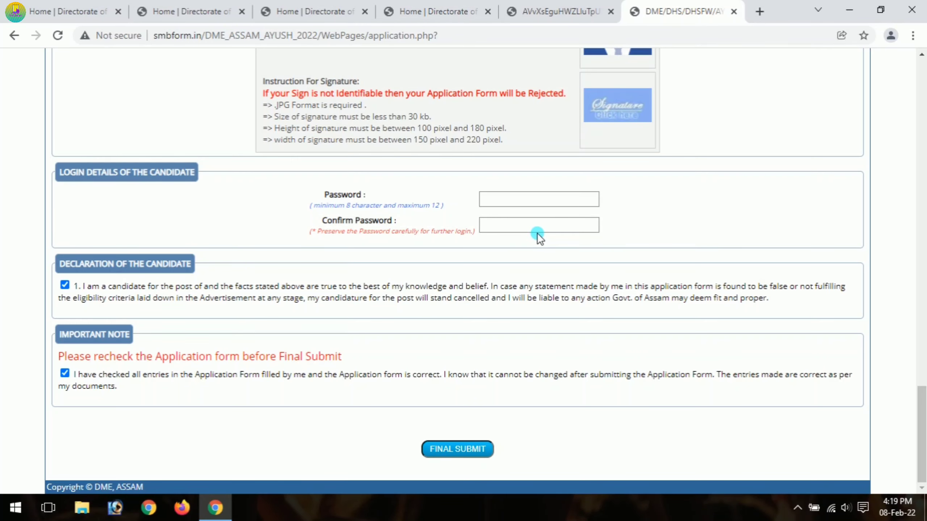
scroll(538, 235, "up", 6)
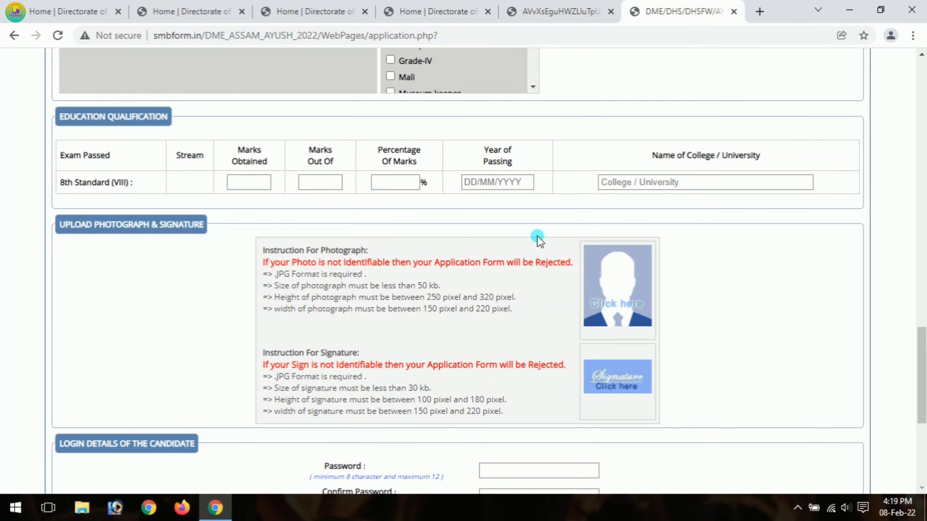
scroll(537, 235, "up", 6)
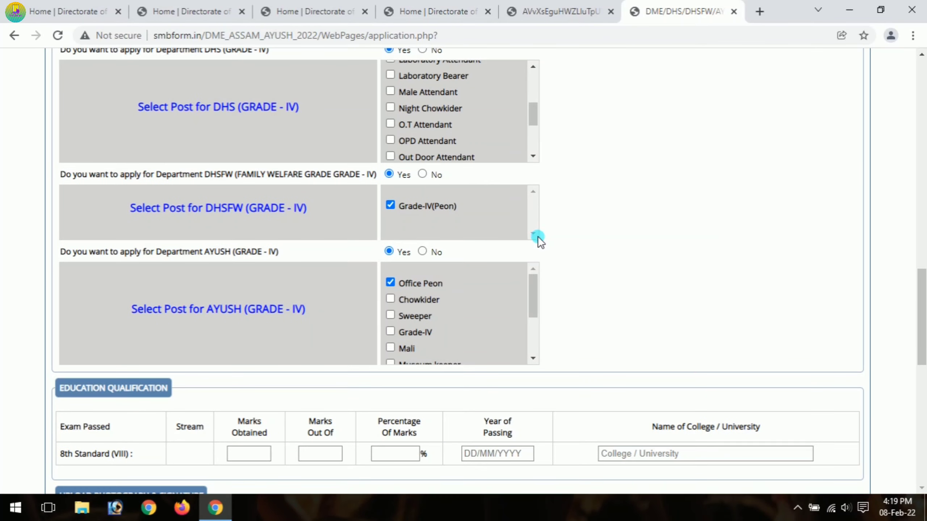
scroll(538, 236, "down", 5)
scroll(538, 236, "up", 7)
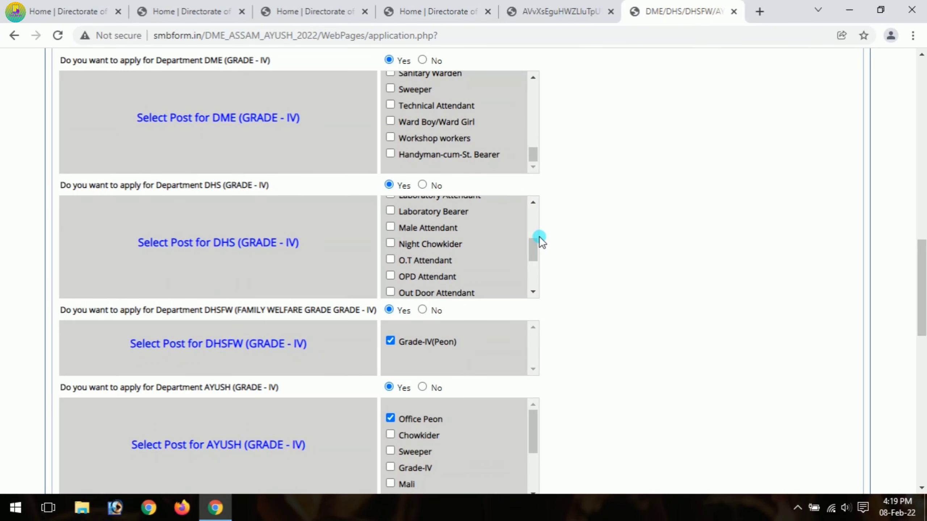